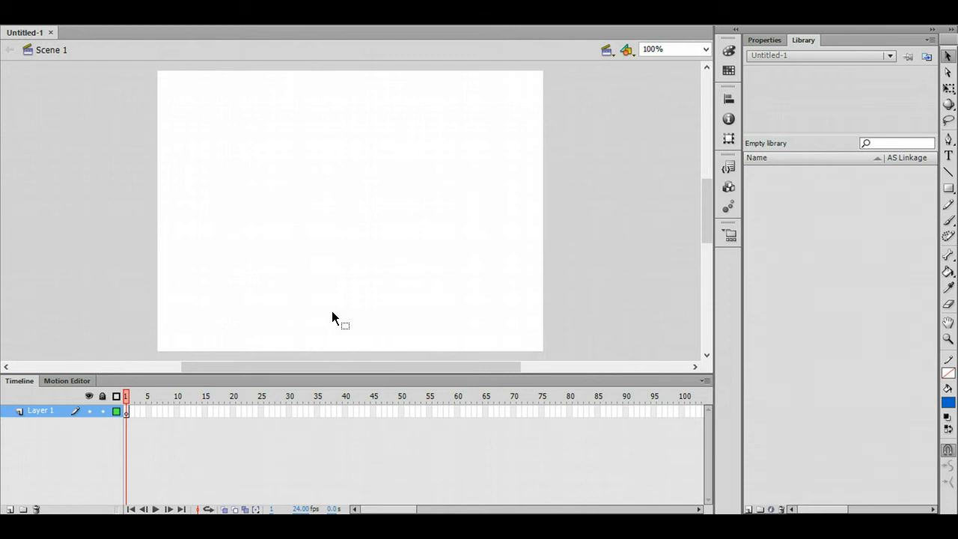
Draw a blue square about 52 px wide, without a stroke, near the stage's upper-left corner.
{"action": "left_click", "coordinate": [948, 191]}
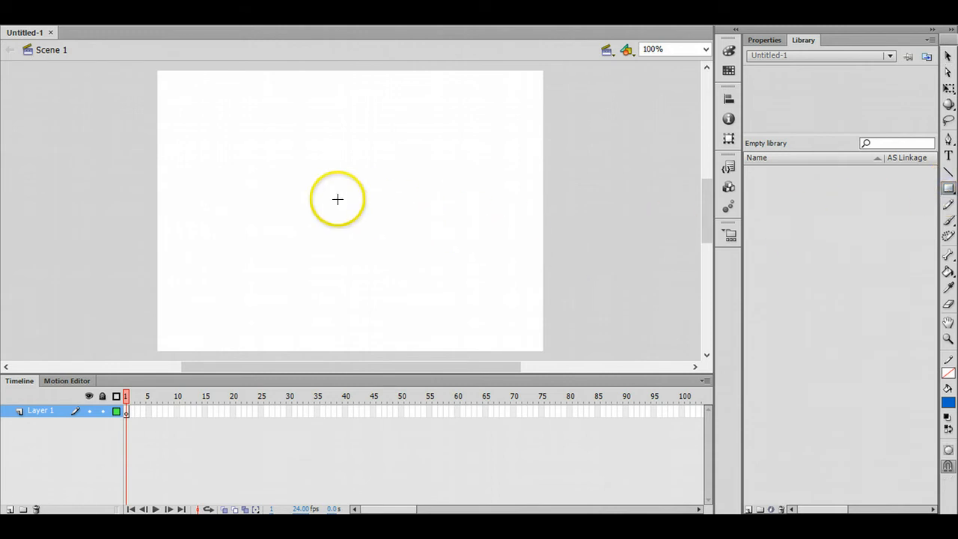
{"action": "left_click_drag", "start_coordinate": [208, 121], "coordinate": [244, 156]}
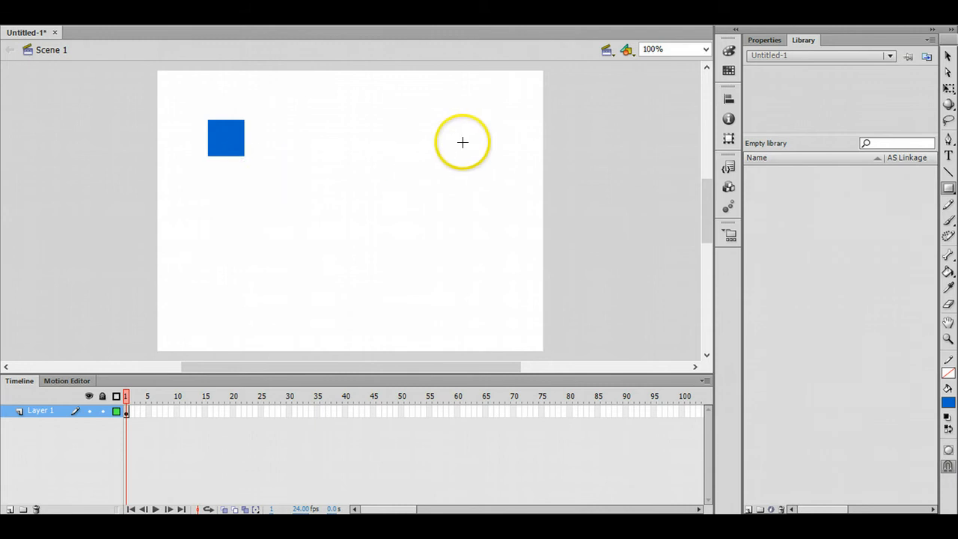
{"action": "left_click", "coordinate": [948, 56]}
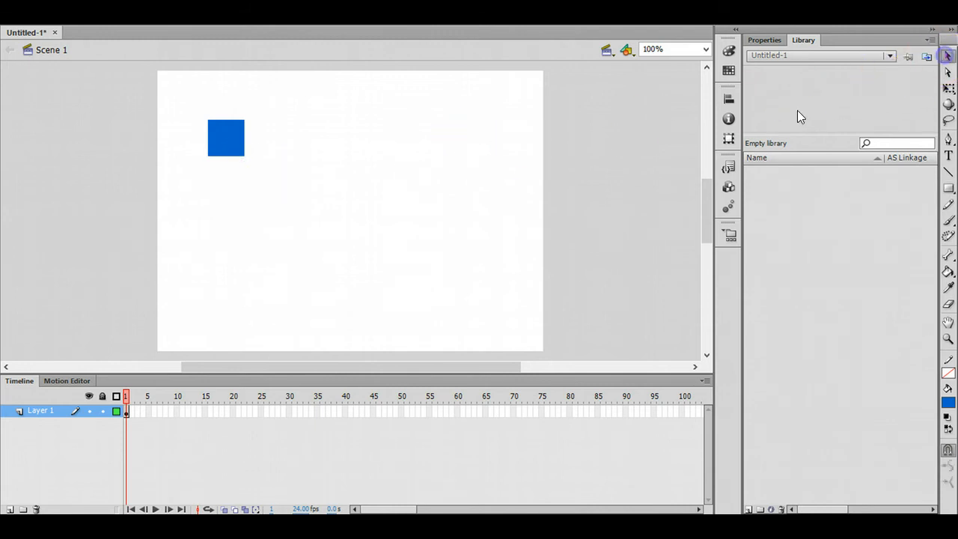
Convert the blue square into a Button symbol named Square.
{"action": "left_click", "coordinate": [229, 147]}
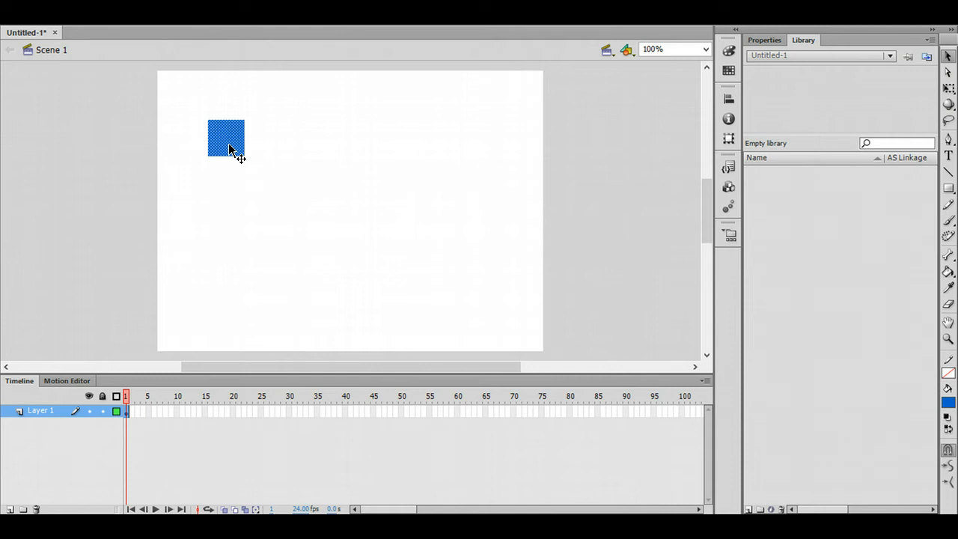
{"action": "key", "text": "XF86AudioRaiseVolume"}
{"action": "key", "text": "F8"}
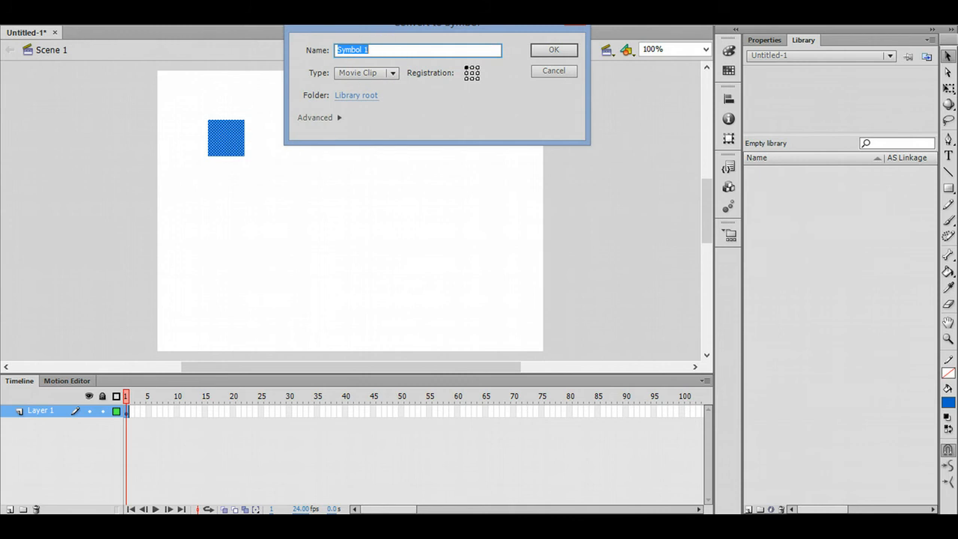
{"action": "left_click_drag", "start_coordinate": [385, 29], "coordinate": [376, 60]}
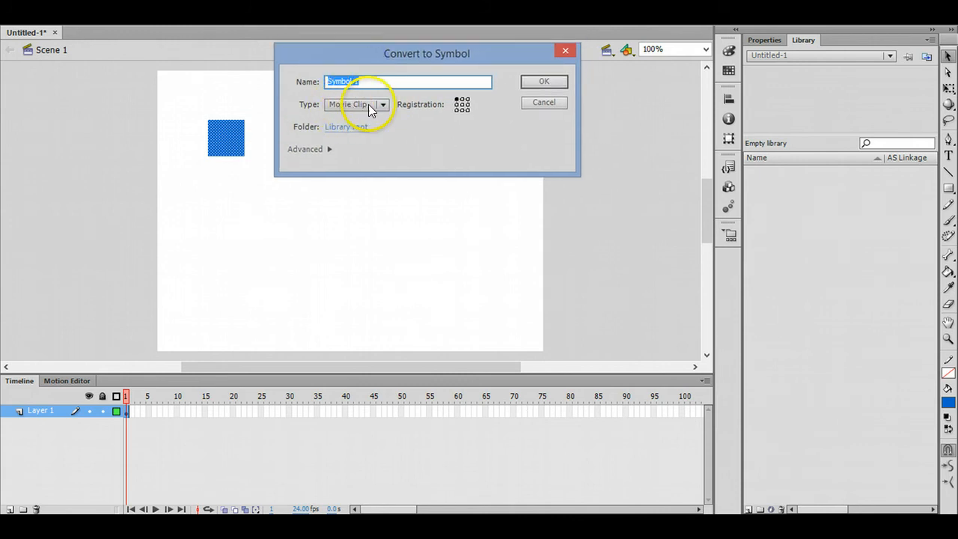
{"action": "left_click", "coordinate": [380, 104]}
{"action": "left_click", "coordinate": [360, 133]}
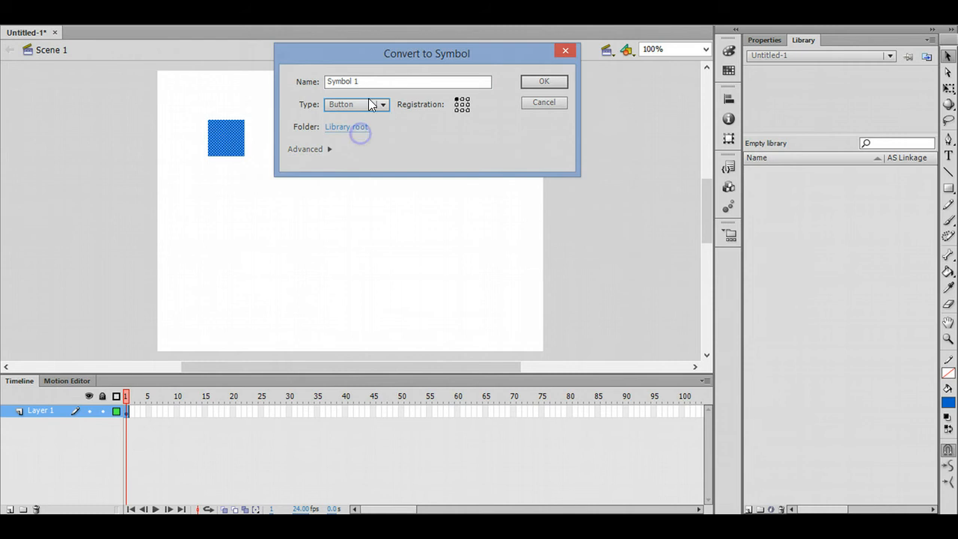
{"action": "left_click_drag", "start_coordinate": [368, 79], "coordinate": [287, 80]}
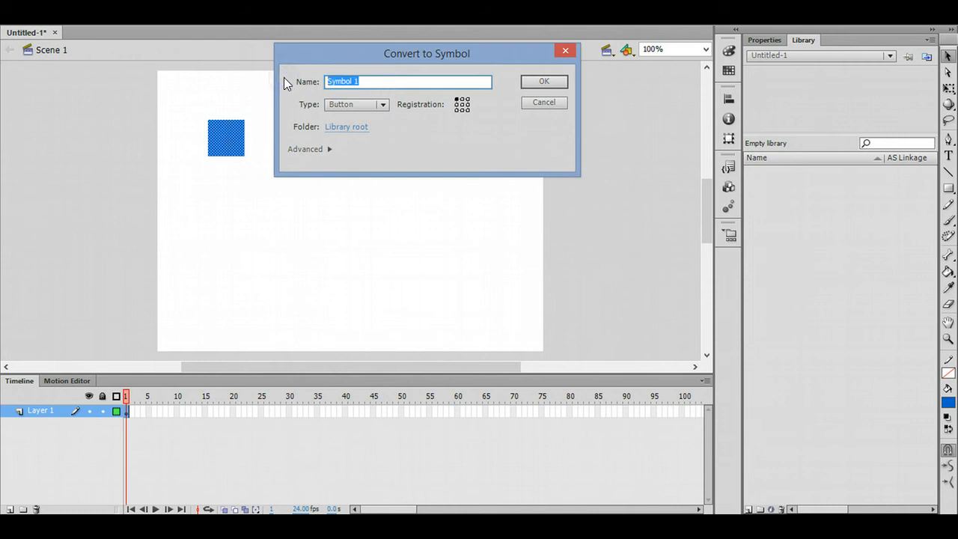
{"action": "type", "text": "Square"}
{"action": "left_click", "coordinate": [540, 84]}
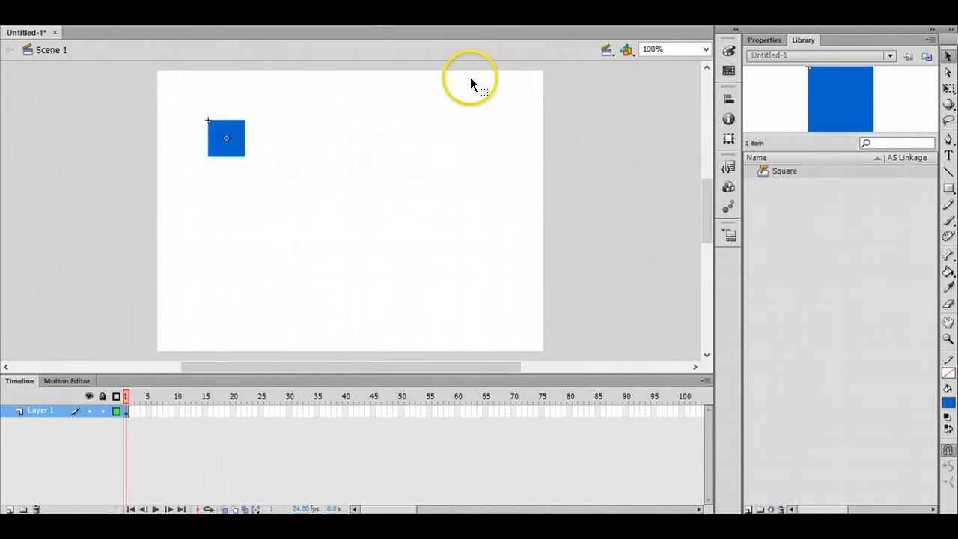
Open the Square button on the stage for editing and select its Up frame.
{"action": "left_click", "coordinate": [317, 155]}
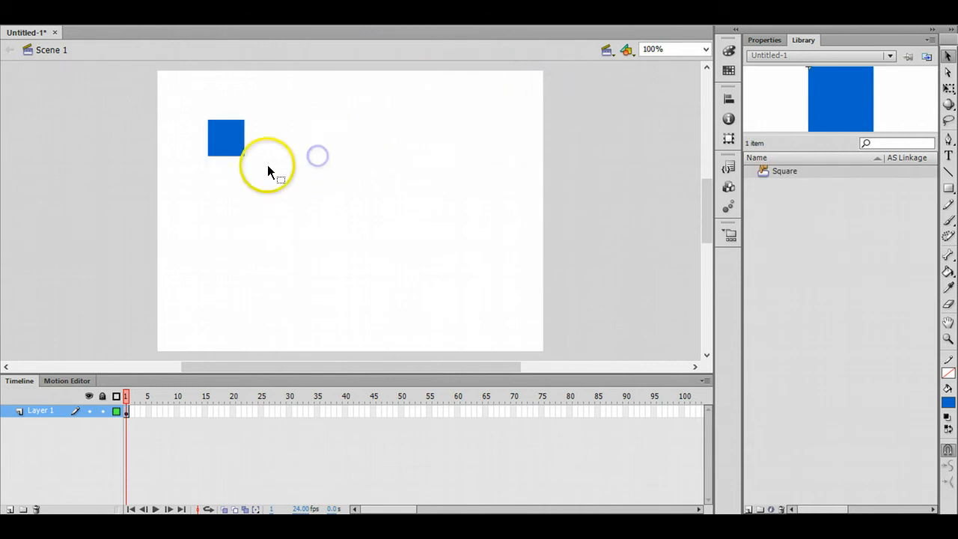
{"action": "left_click", "coordinate": [217, 142]}
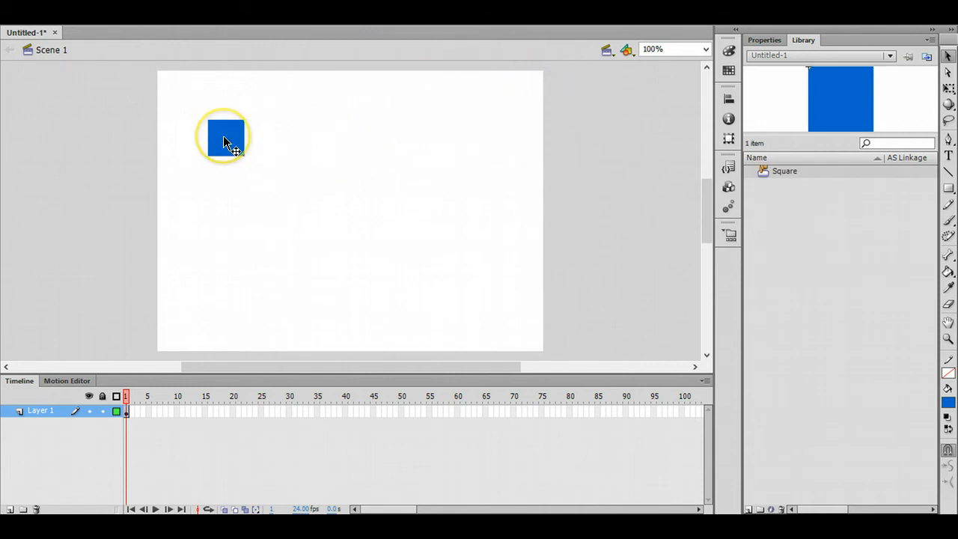
{"action": "left_click", "coordinate": [224, 138]}
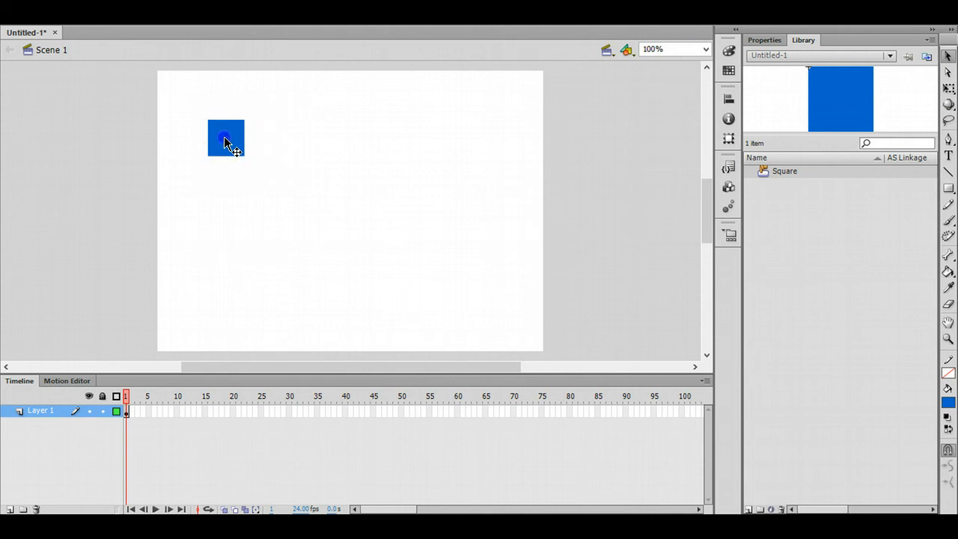
{"action": "double_click", "coordinate": [226, 139]}
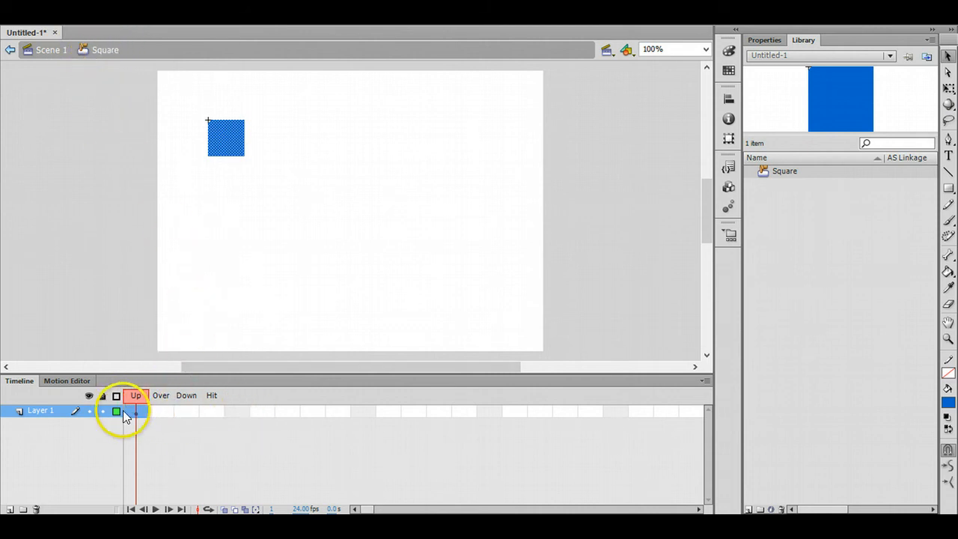
{"action": "left_click_drag", "start_coordinate": [126, 411], "coordinate": [148, 411]}
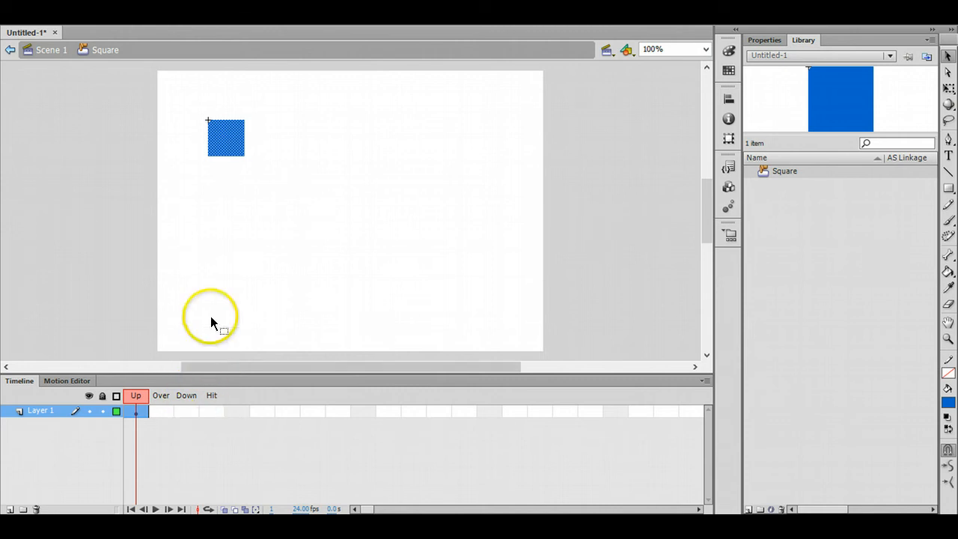
Insert a keyframe in the button's Over frame and compare it with the Up frame.
{"action": "left_click", "coordinate": [169, 410]}
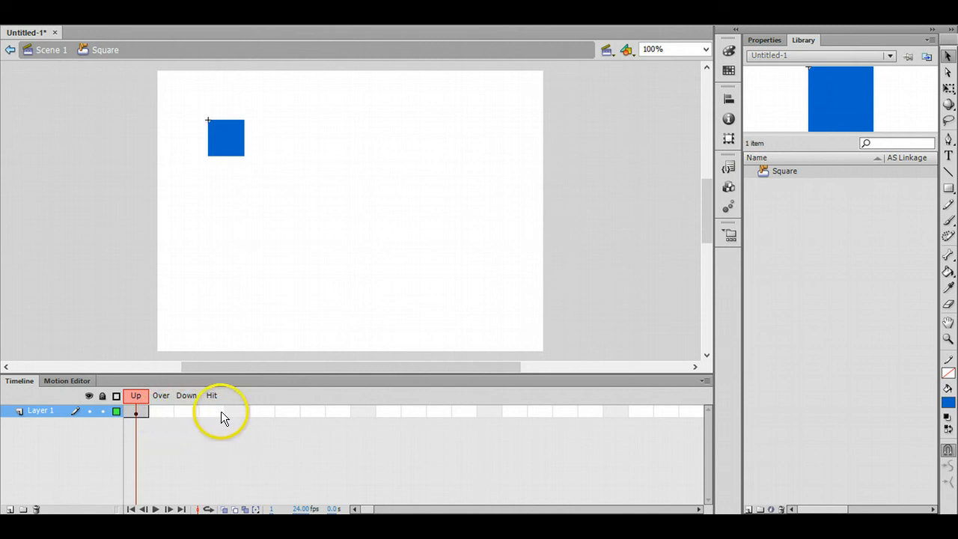
{"action": "left_click", "coordinate": [163, 413]}
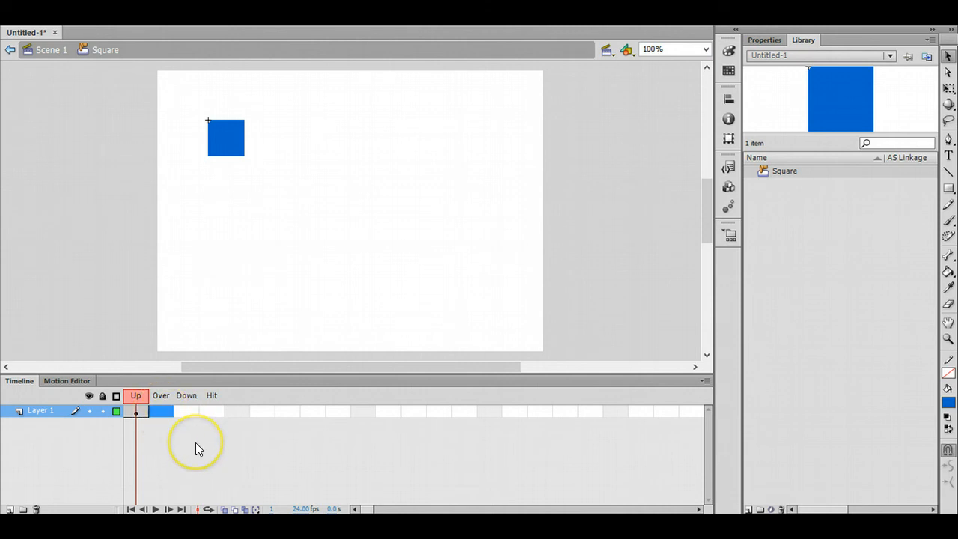
{"action": "key", "text": "F6"}
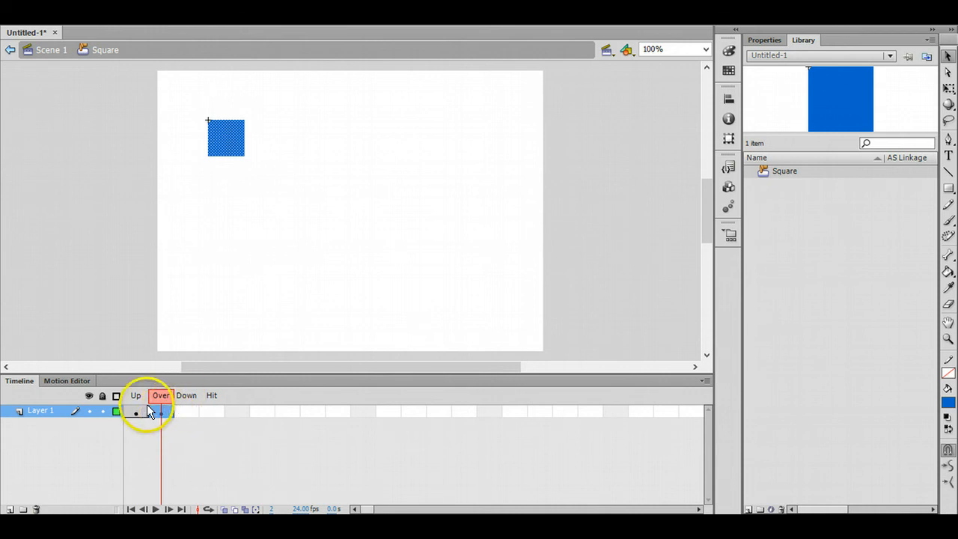
{"action": "left_click", "coordinate": [139, 417]}
{"action": "left_click", "coordinate": [157, 411]}
{"action": "left_click", "coordinate": [136, 412]}
{"action": "left_click", "coordinate": [156, 412]}
{"action": "left_click", "coordinate": [139, 412]}
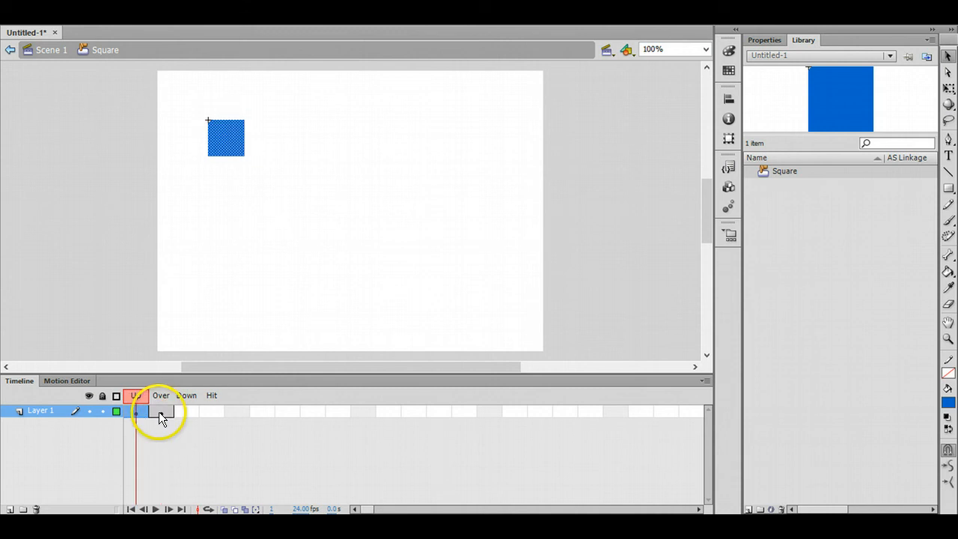
{"action": "left_click", "coordinate": [159, 412]}
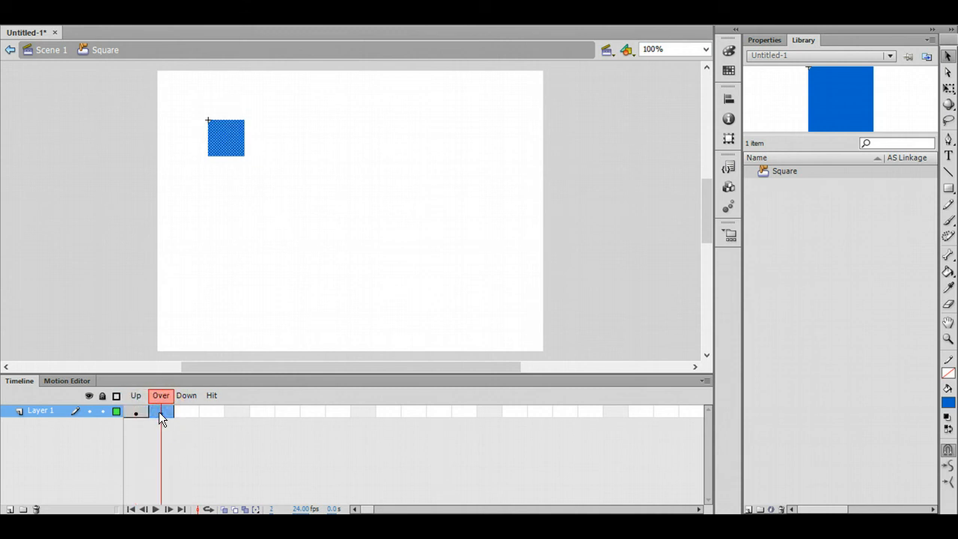
Change the square's fill colour to red in the Over frame.
{"action": "left_click", "coordinate": [281, 305]}
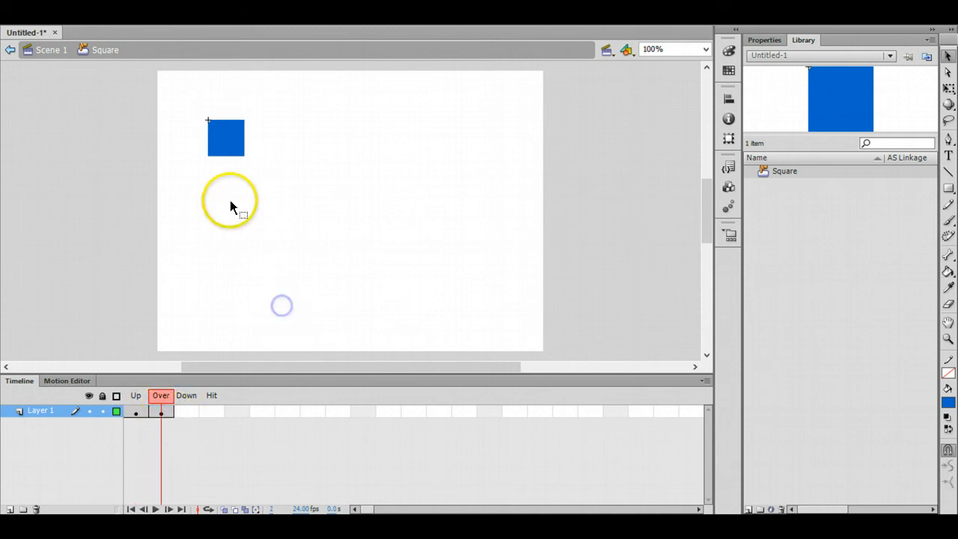
{"action": "left_click", "coordinate": [164, 410]}
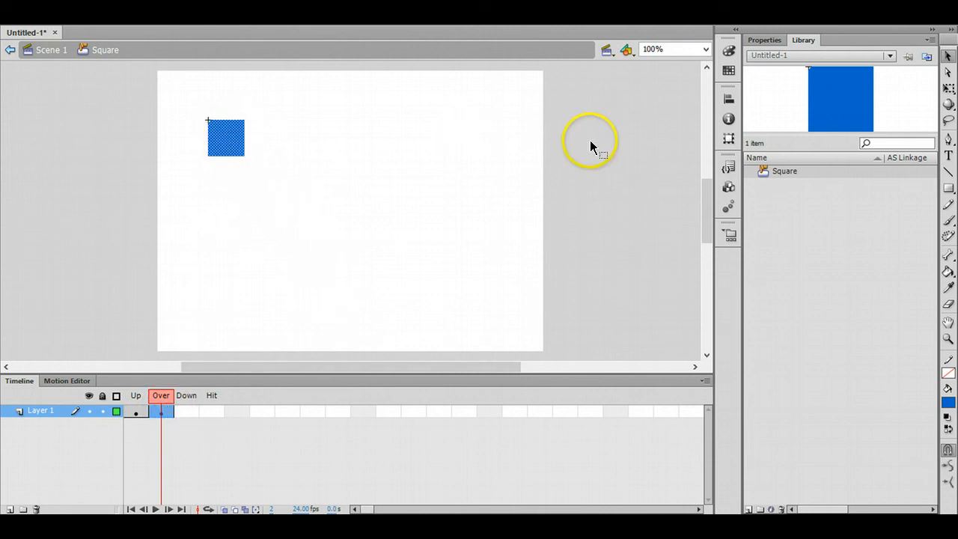
{"action": "left_click", "coordinate": [767, 42]}
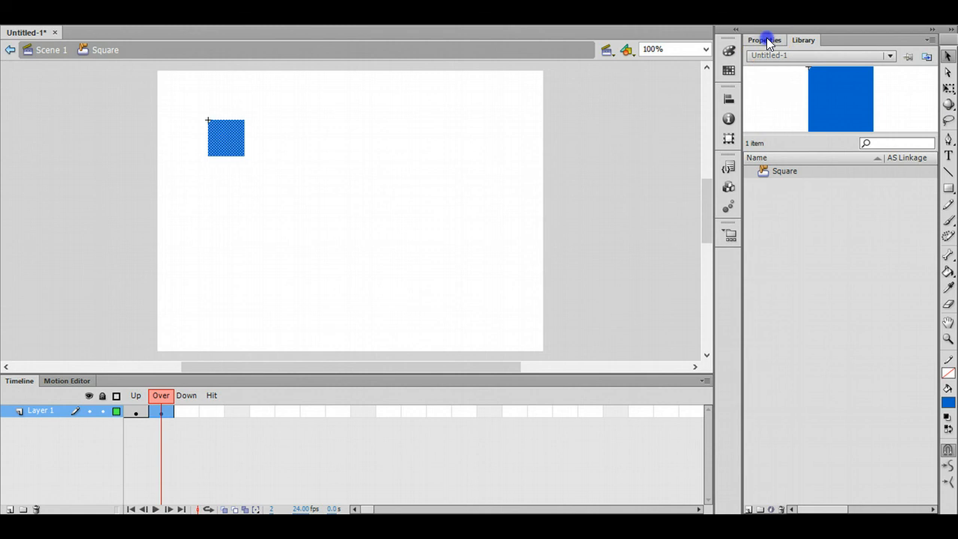
{"action": "left_click", "coordinate": [892, 174]}
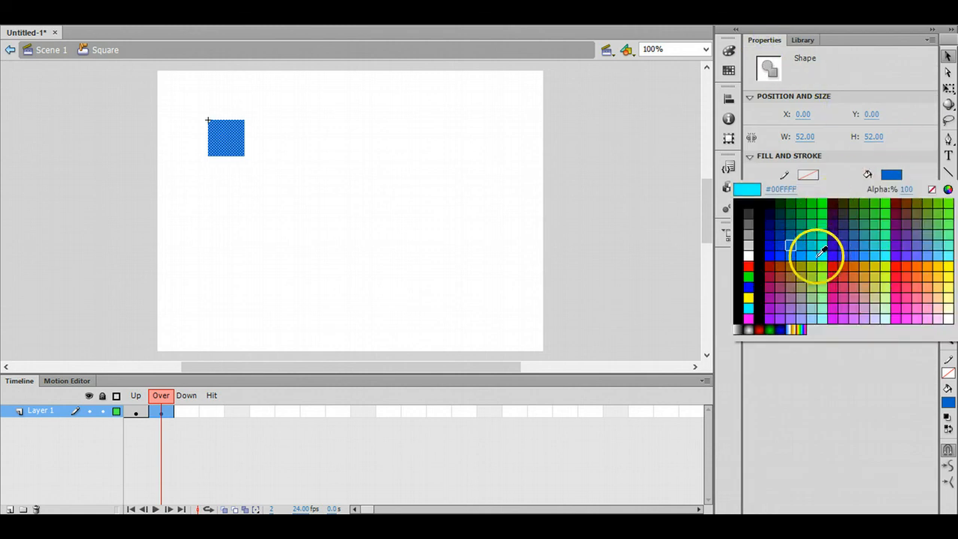
{"action": "left_click", "coordinate": [750, 265]}
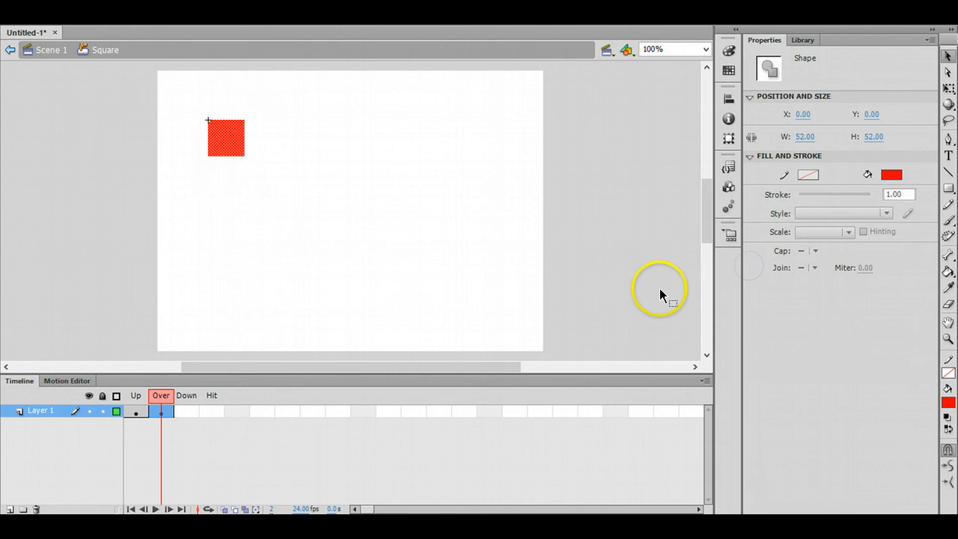
{"action": "left_click", "coordinate": [628, 289]}
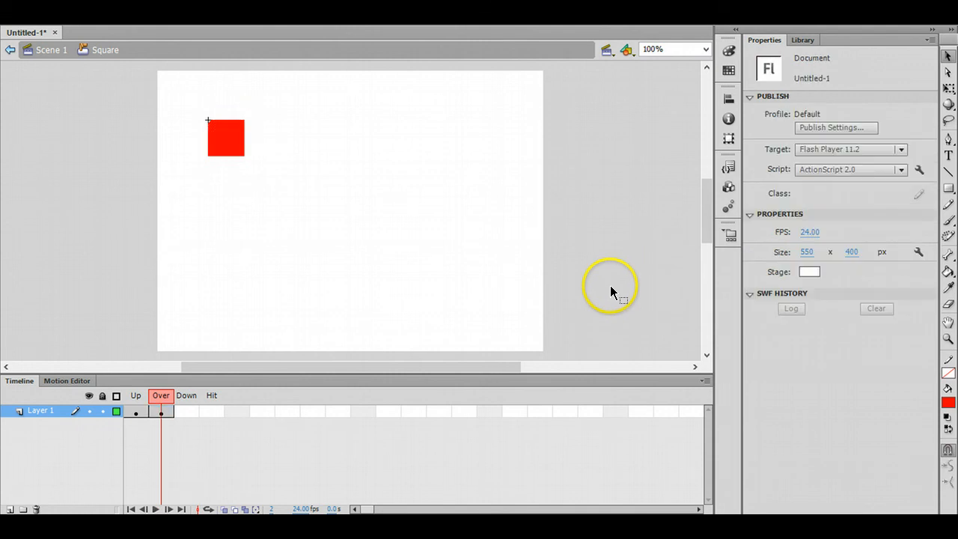
Insert a keyframe in the button's Down frame and compare it with the Up and Over frames.
{"action": "left_click", "coordinate": [136, 410]}
{"action": "left_click", "coordinate": [136, 410]}
{"action": "left_click", "coordinate": [163, 411]}
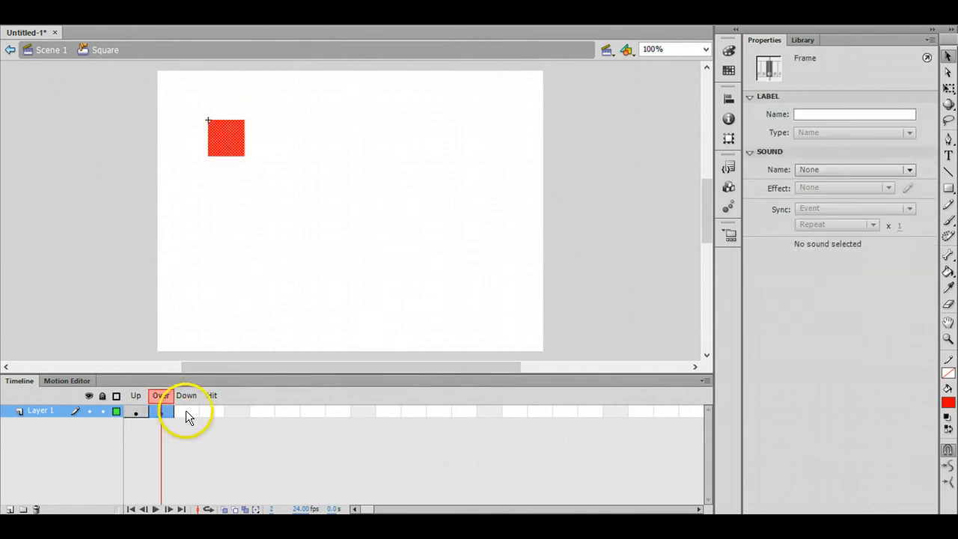
{"action": "left_click", "coordinate": [186, 410]}
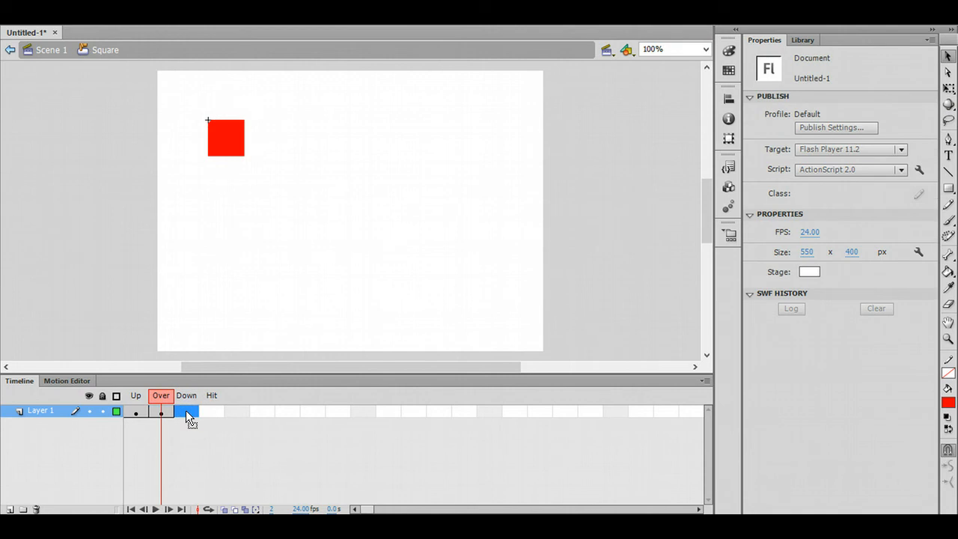
{"action": "left_click", "coordinate": [186, 410]}
{"action": "left_click", "coordinate": [136, 411]}
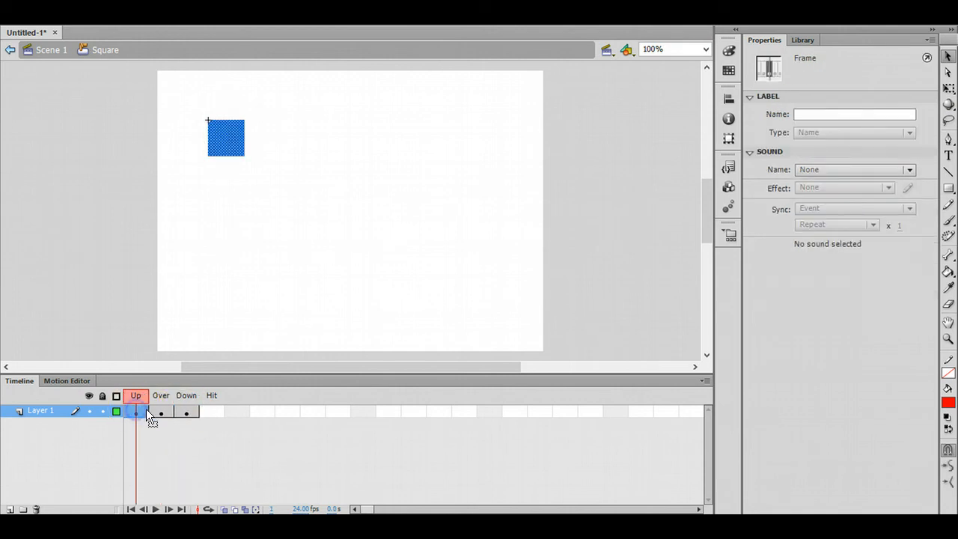
{"action": "left_click", "coordinate": [159, 411]}
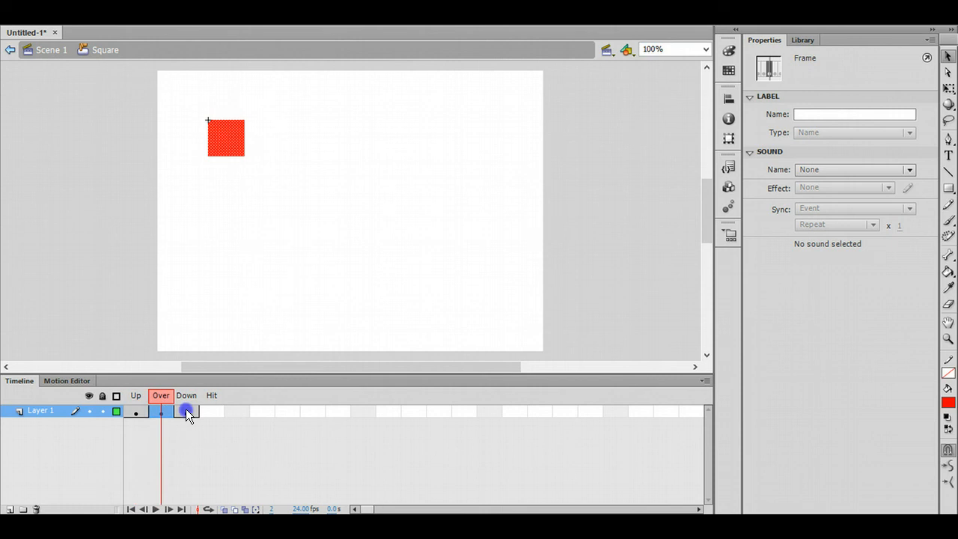
{"action": "left_click", "coordinate": [186, 410]}
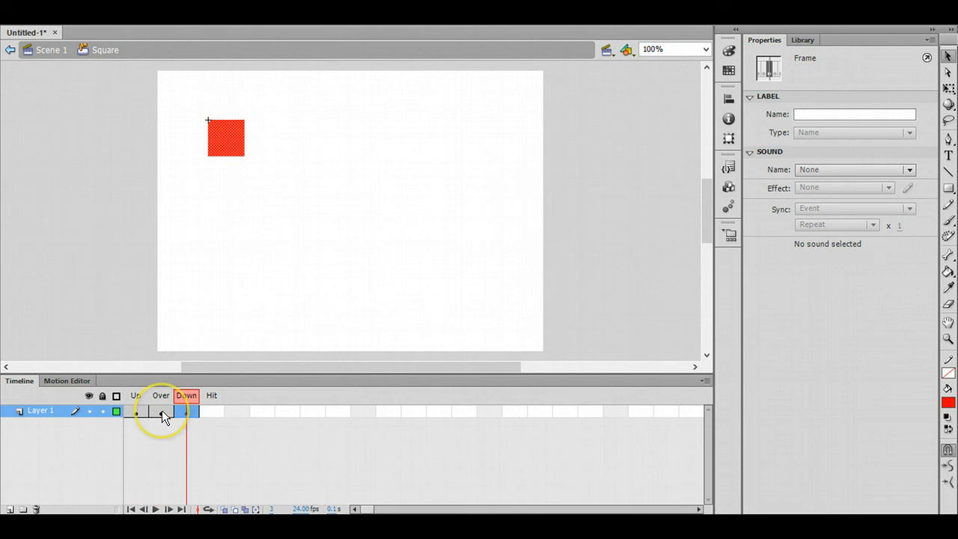
Change the square's fill colour to bright green in the Down frame and check all three button states.
{"action": "left_click", "coordinate": [245, 186]}
{"action": "left_click", "coordinate": [230, 145]}
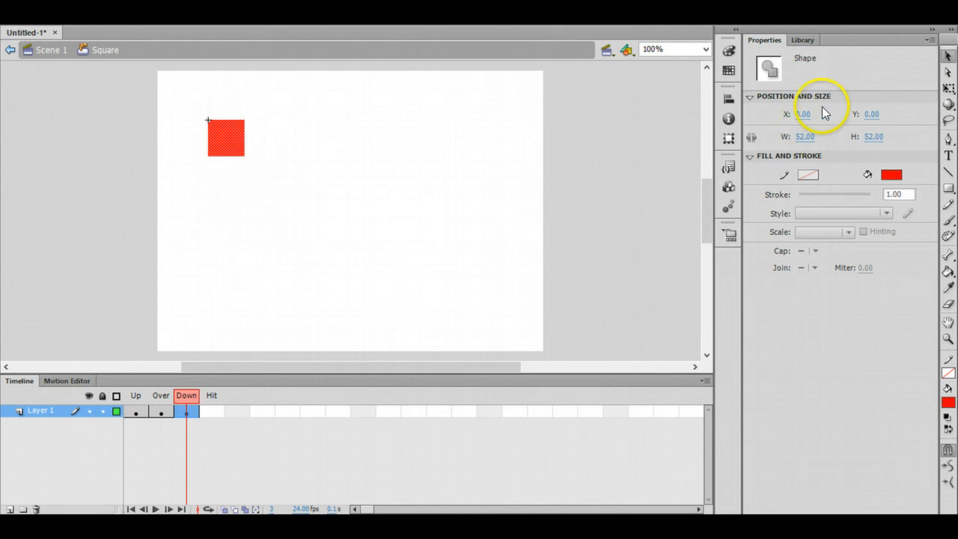
{"action": "left_click", "coordinate": [897, 180]}
{"action": "left_click", "coordinate": [889, 201]}
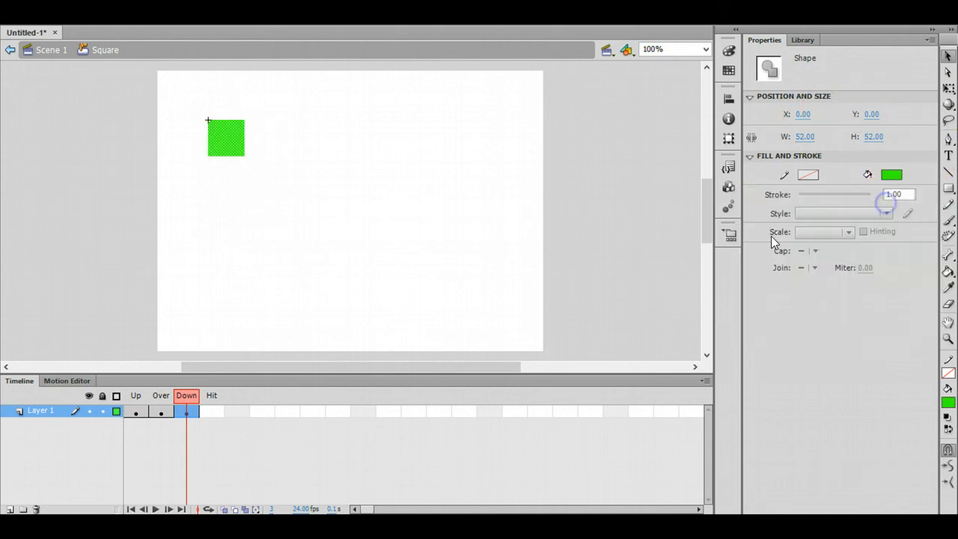
{"action": "left_click", "coordinate": [521, 292]}
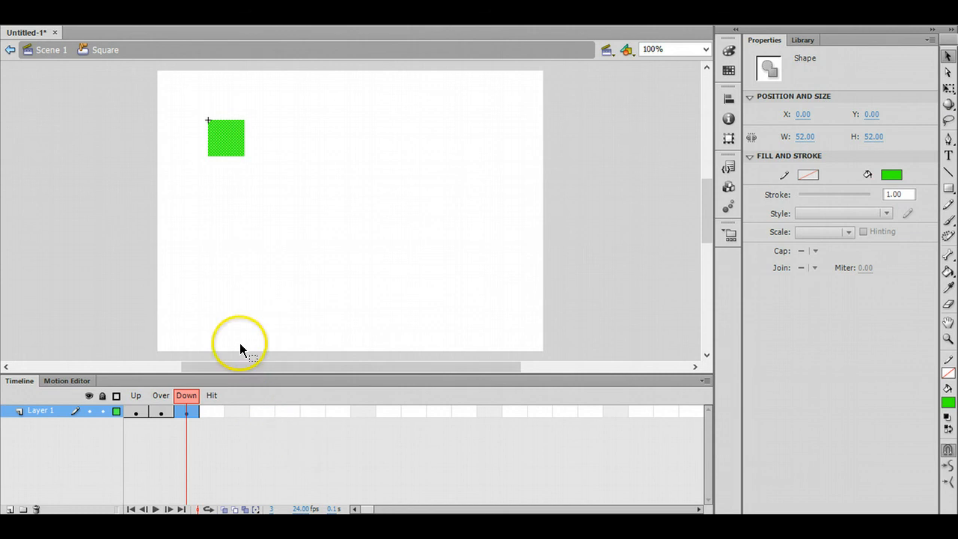
{"action": "left_click", "coordinate": [142, 411]}
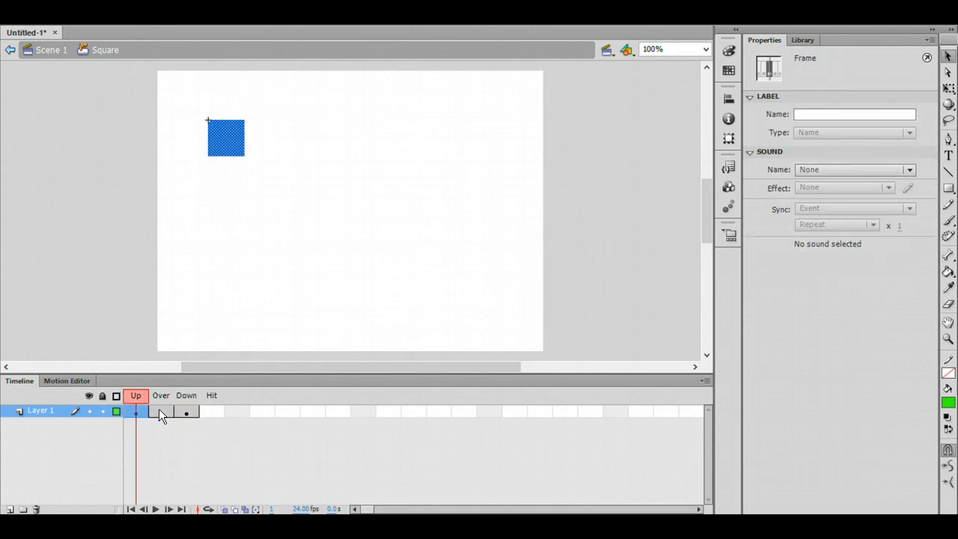
{"action": "left_click", "coordinate": [161, 410]}
{"action": "left_click", "coordinate": [183, 410]}
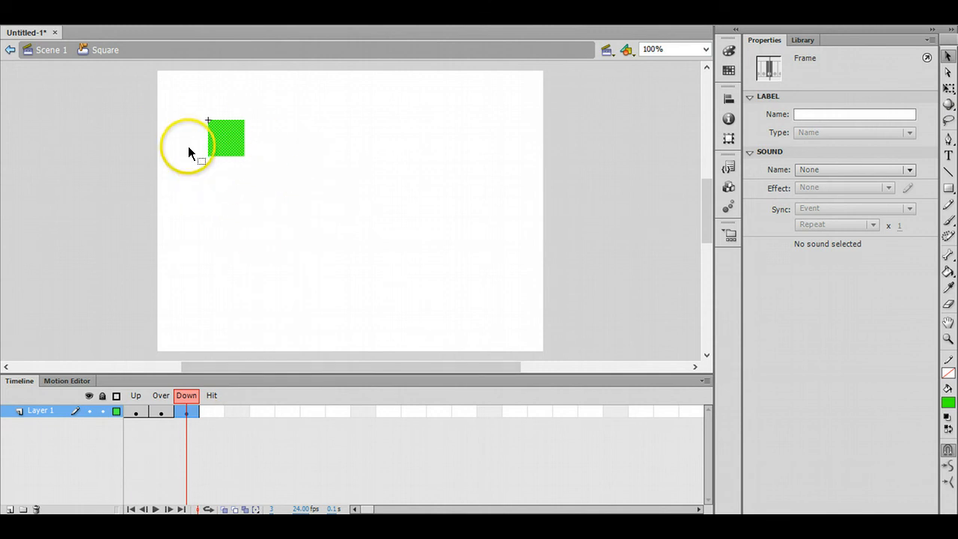
Return to Scene 1 from the Square symbol and test the movie, trying the button's Over and Down states before closing the preview.
{"action": "left_click", "coordinate": [10, 53]}
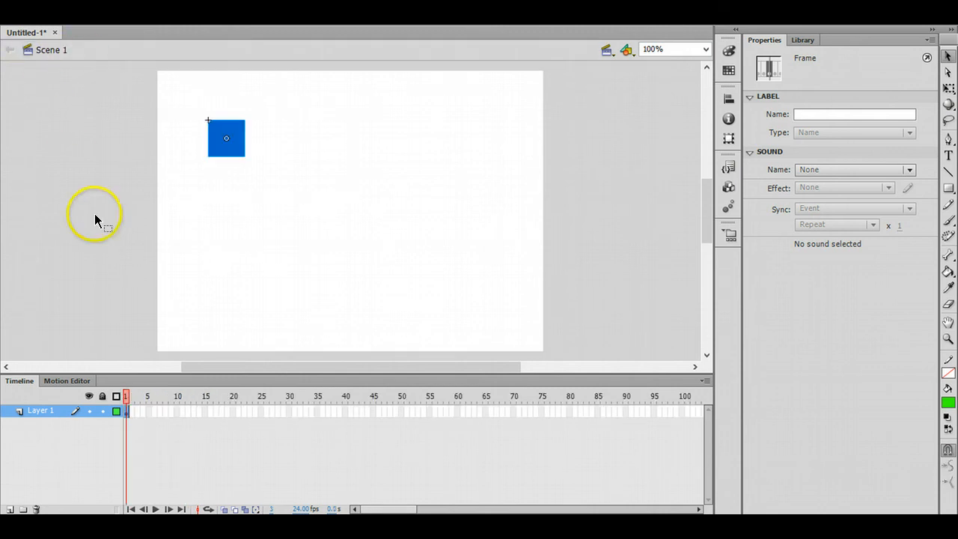
{"action": "left_click", "coordinate": [232, 151]}
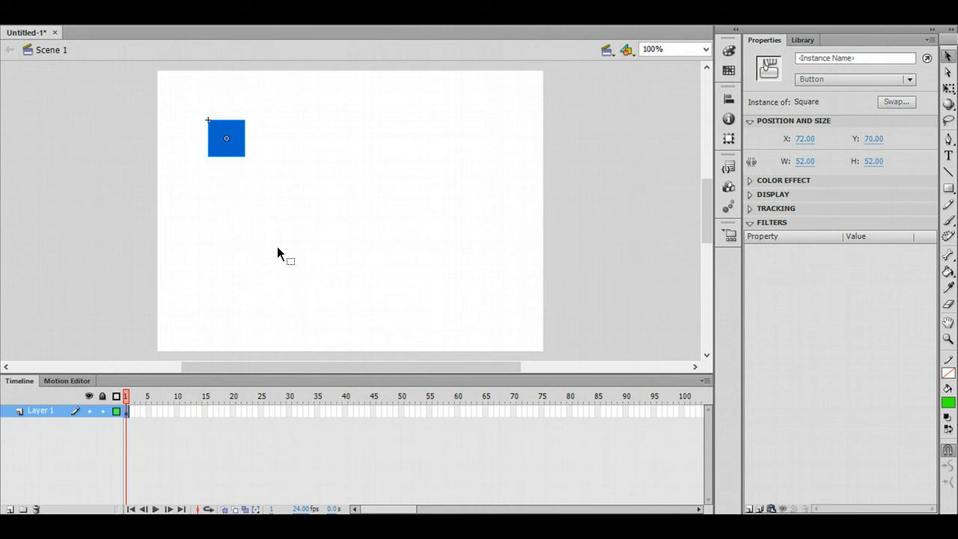
{"action": "key", "text": "ctrl+Return"}
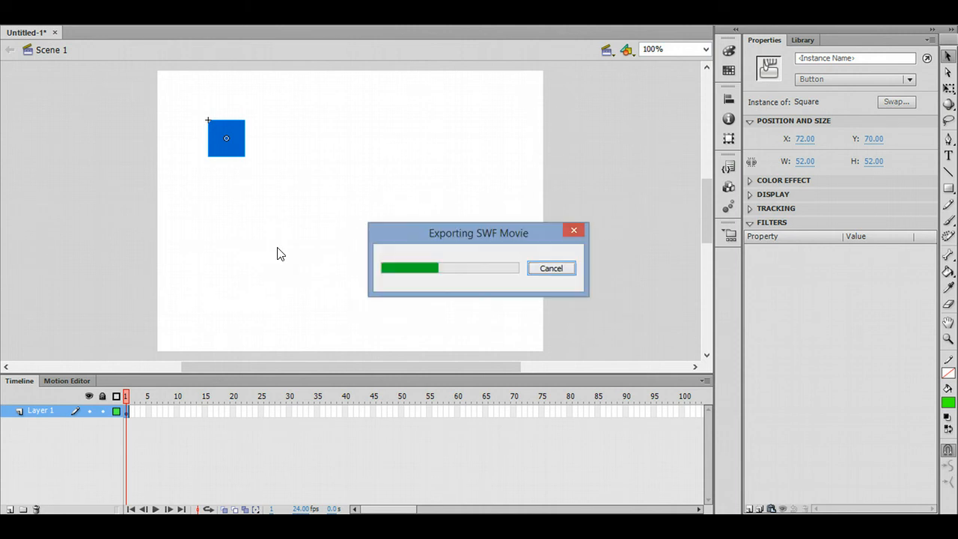
{"action": "left_click_drag", "start_coordinate": [404, 111], "coordinate": [330, 104]}
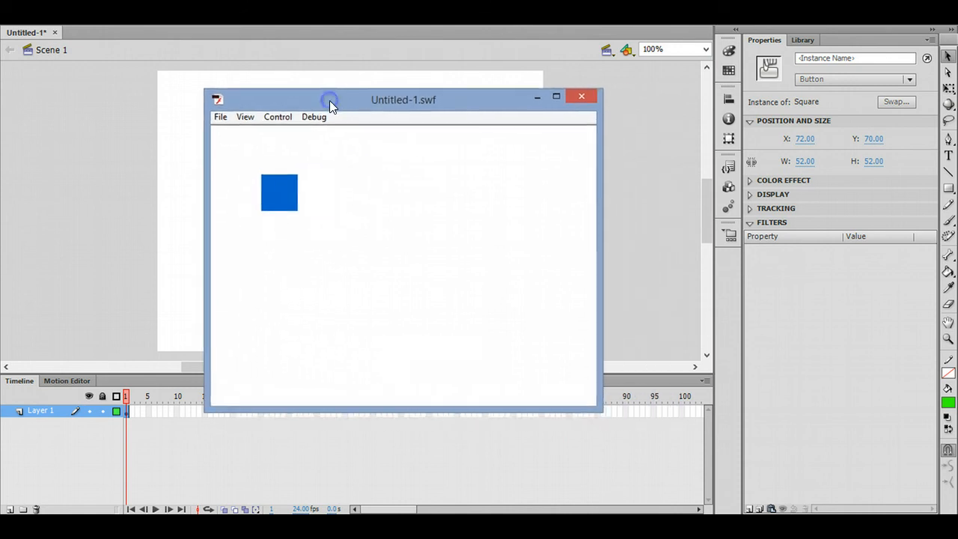
{"action": "left_click", "coordinate": [283, 195]}
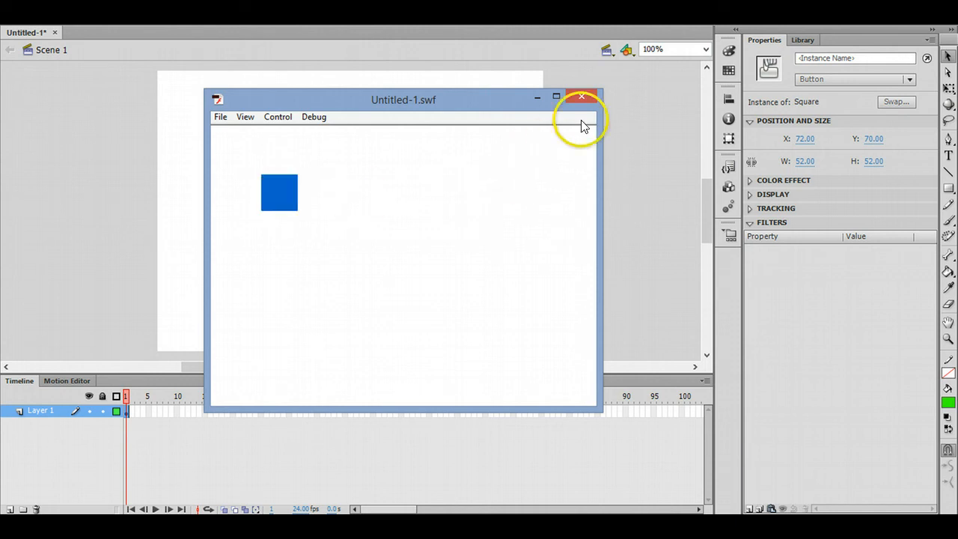
{"action": "left_click", "coordinate": [578, 97]}
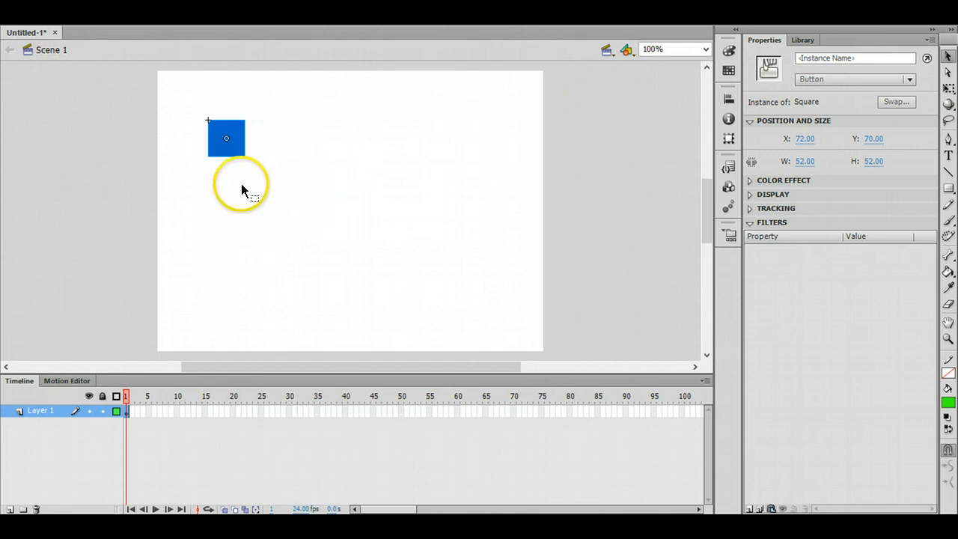
Place a second instance of the Square button from the library on the stage, just right of the first one.
{"action": "left_click", "coordinate": [801, 40]}
{"action": "left_click", "coordinate": [778, 171]}
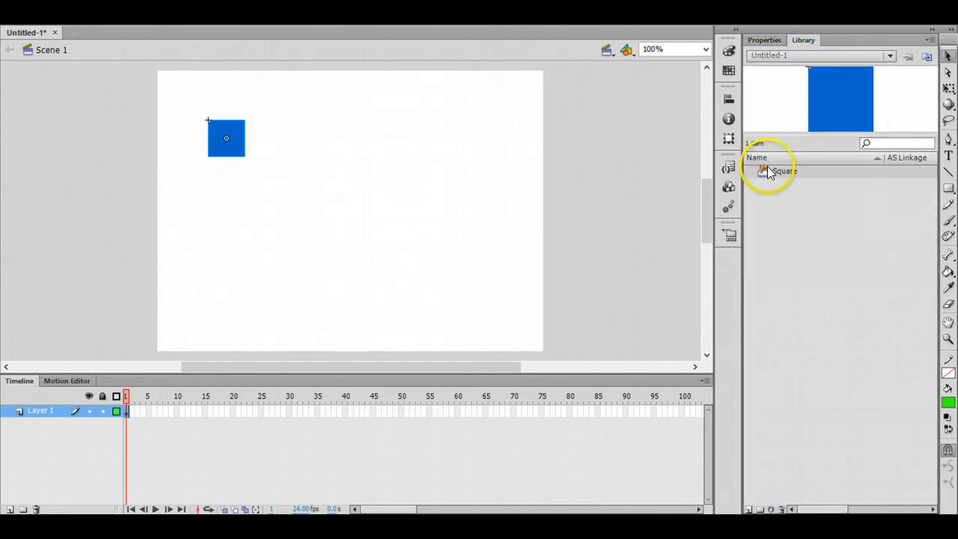
{"action": "left_click_drag", "start_coordinate": [767, 172], "coordinate": [279, 142]}
{"action": "left_click", "coordinate": [327, 163]}
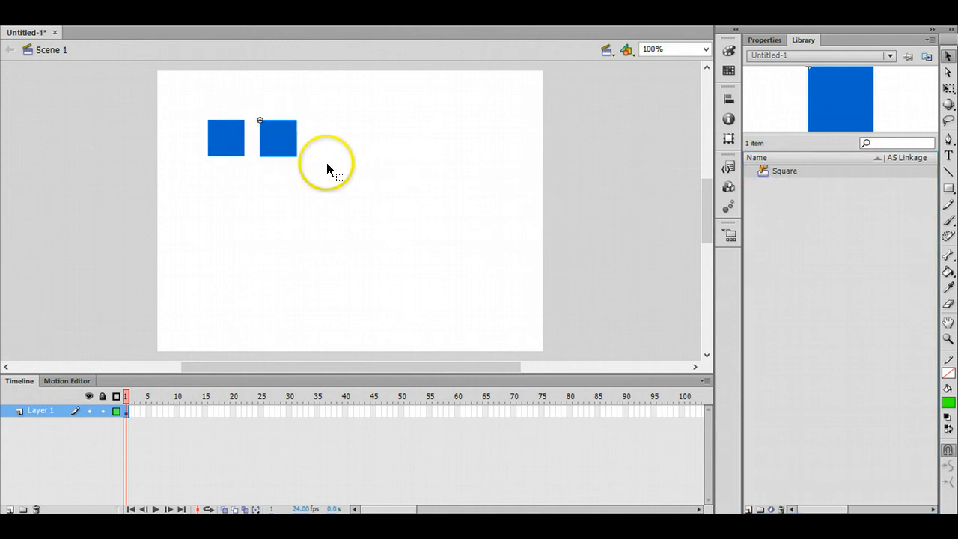
Test the movie again, try the rollover and pressed states on both square buttons, and close the preview.
{"action": "key", "text": "ctrl+Return"}
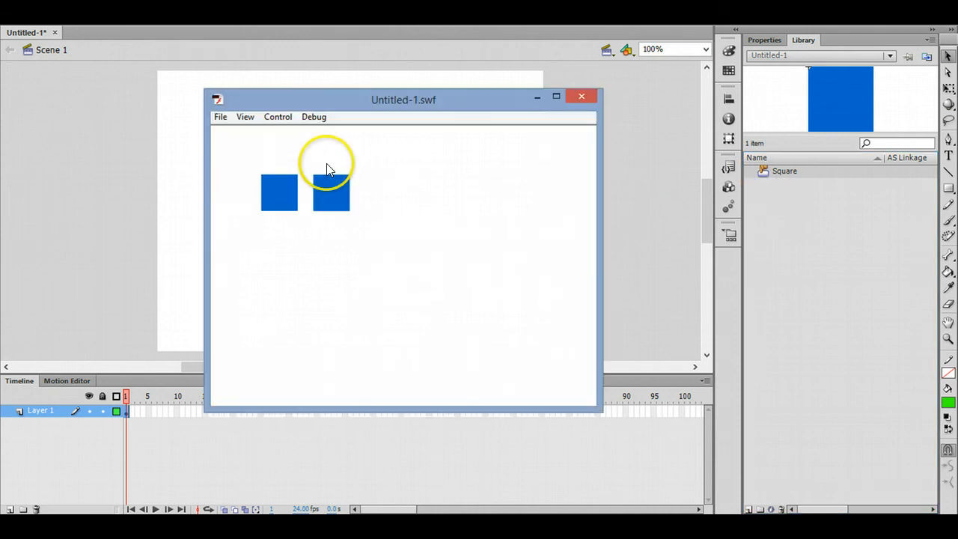
{"action": "left_click", "coordinate": [328, 204]}
{"action": "left_click", "coordinate": [323, 199]}
{"action": "left_click", "coordinate": [271, 194]}
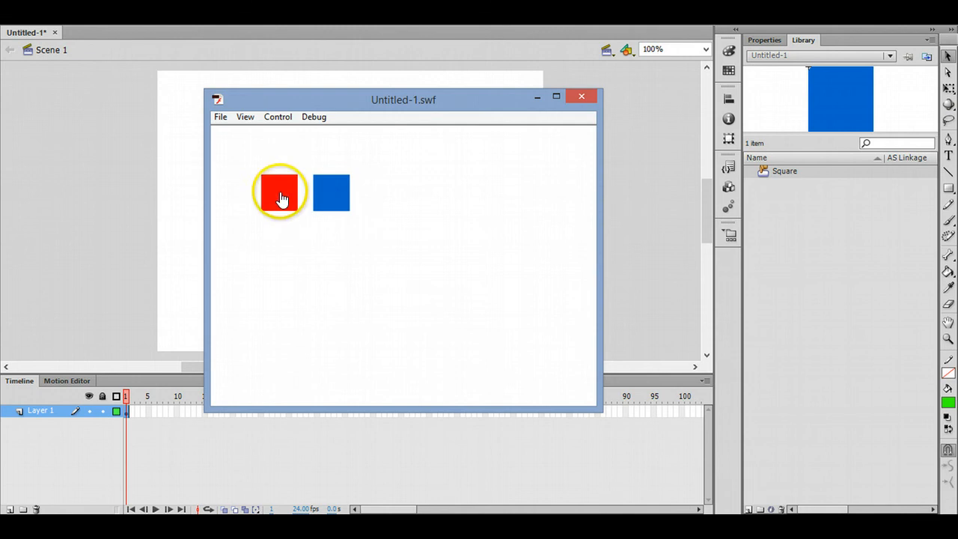
{"action": "left_click", "coordinate": [318, 191]}
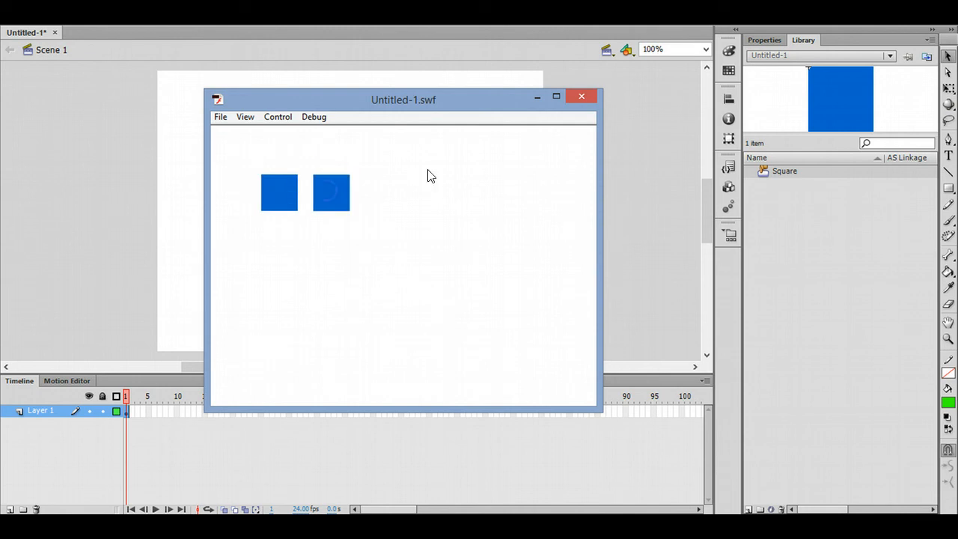
{"action": "left_click", "coordinate": [583, 112]}
{"action": "left_click", "coordinate": [583, 100]}
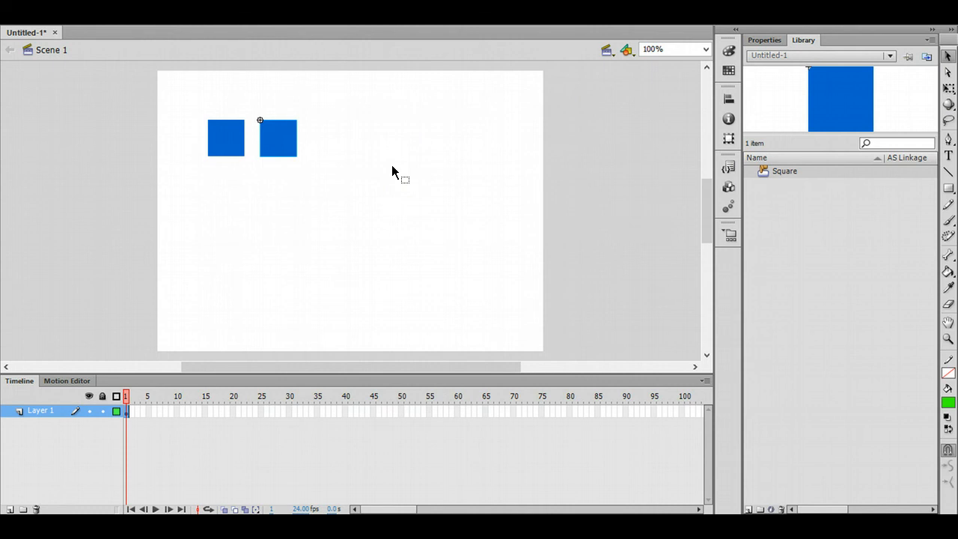